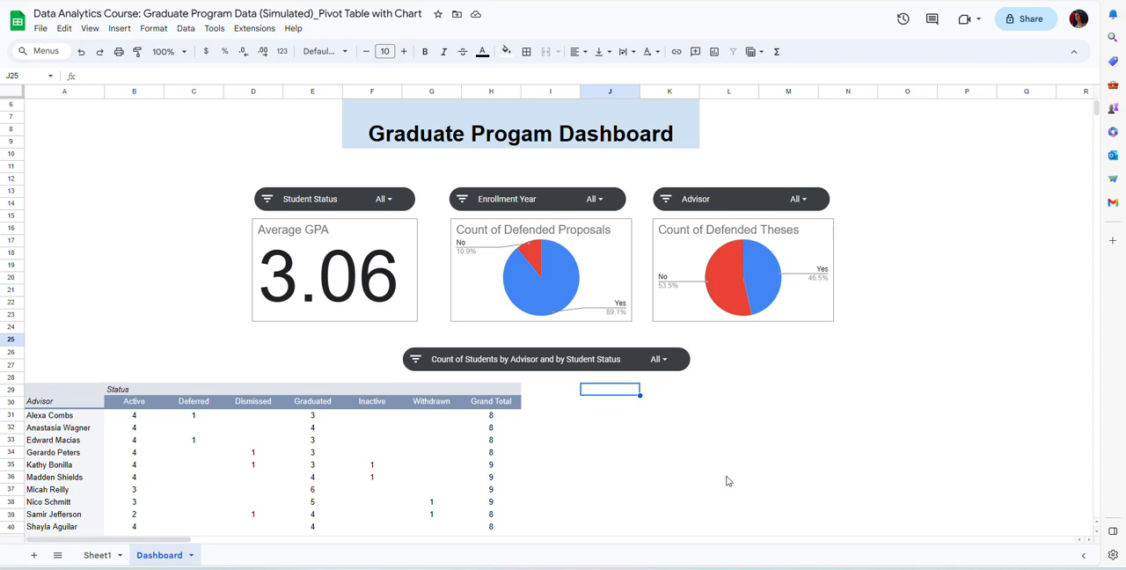
# Start a new pivot table from columns A through V of Sheet1.
pyautogui.click(99, 557)
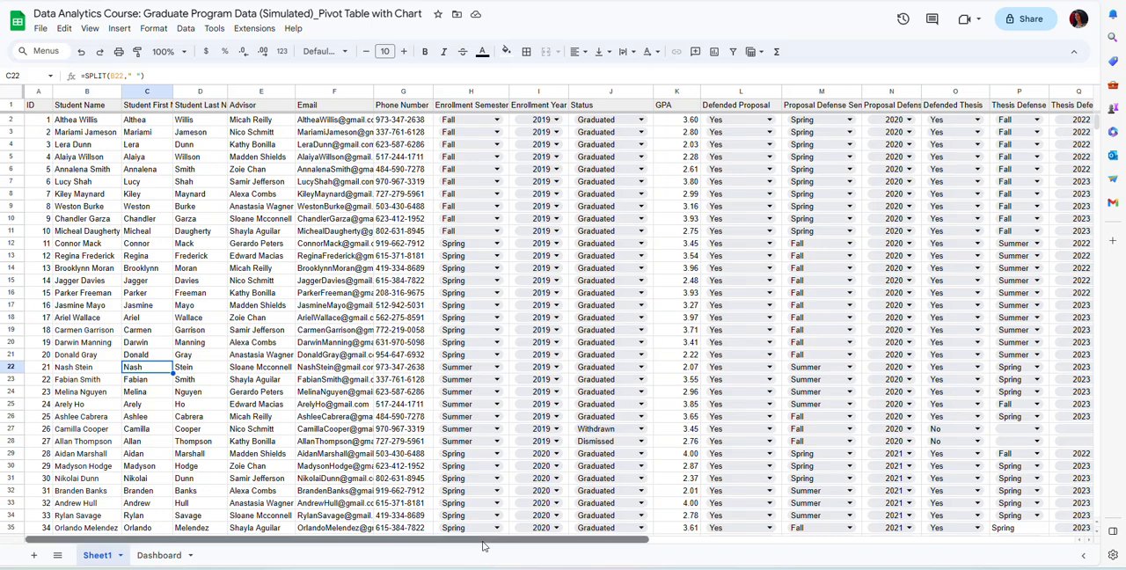
pyautogui.moveTo(482, 543); pyautogui.dragTo(544, 551)
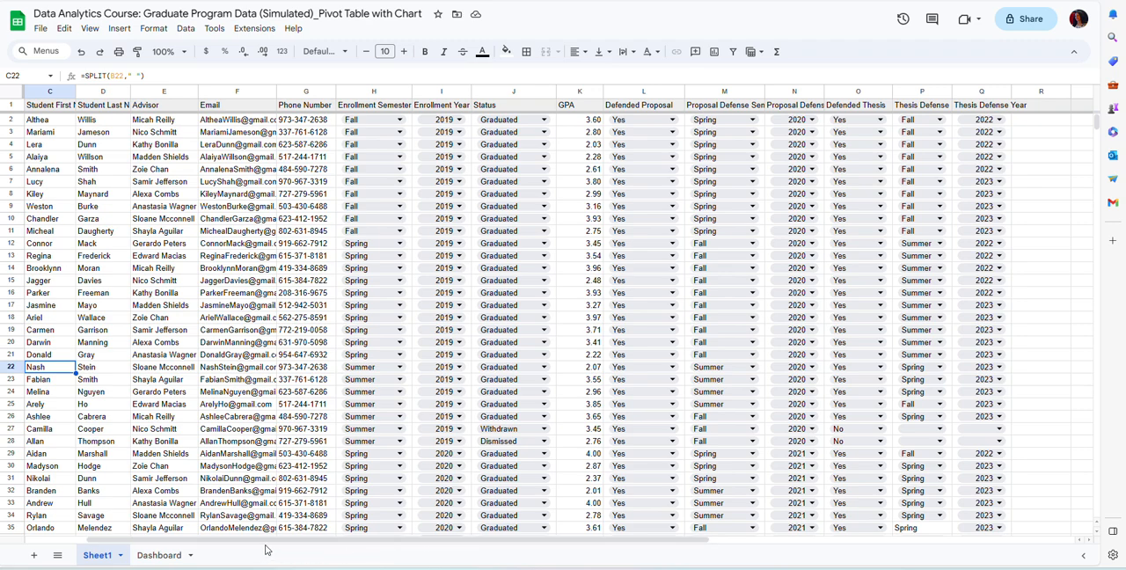
pyautogui.hscroll(-2, 262, 541)
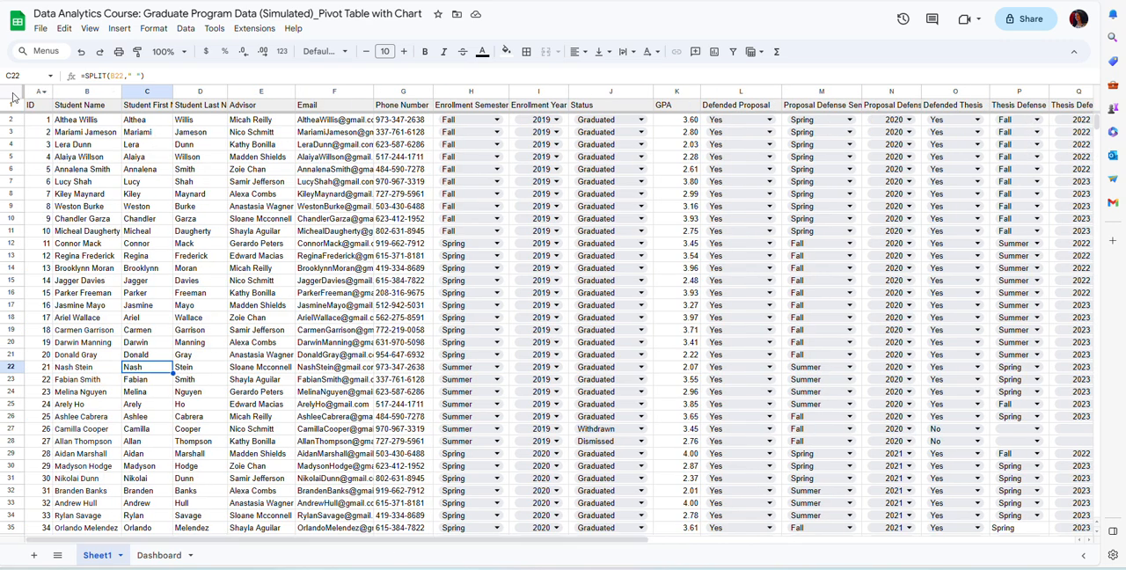
pyautogui.moveTo(31, 91); pyautogui.dragTo(1001, 102)
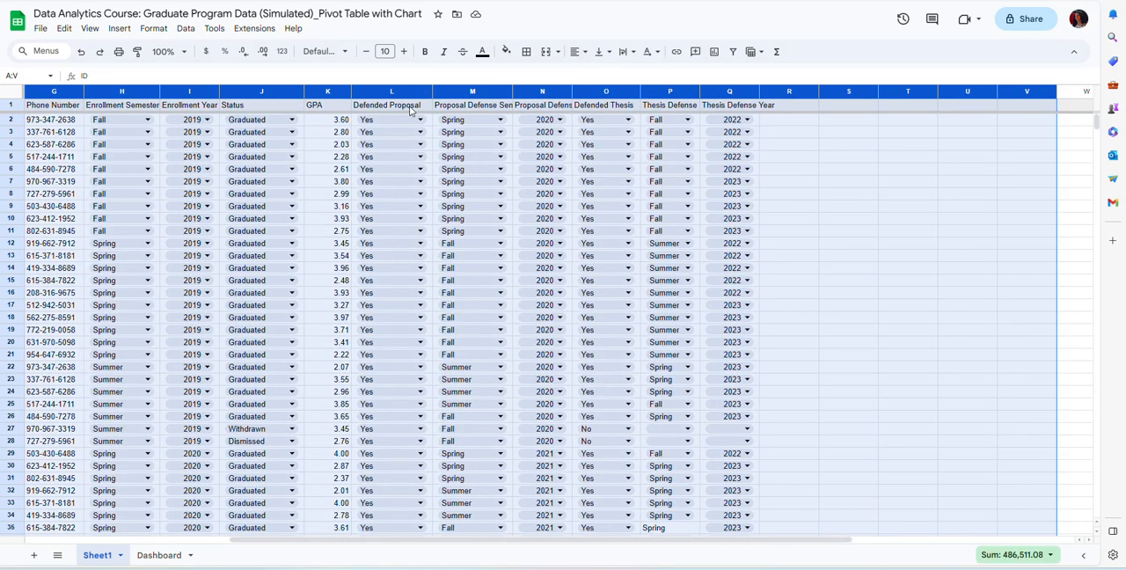
pyautogui.click(121, 28)
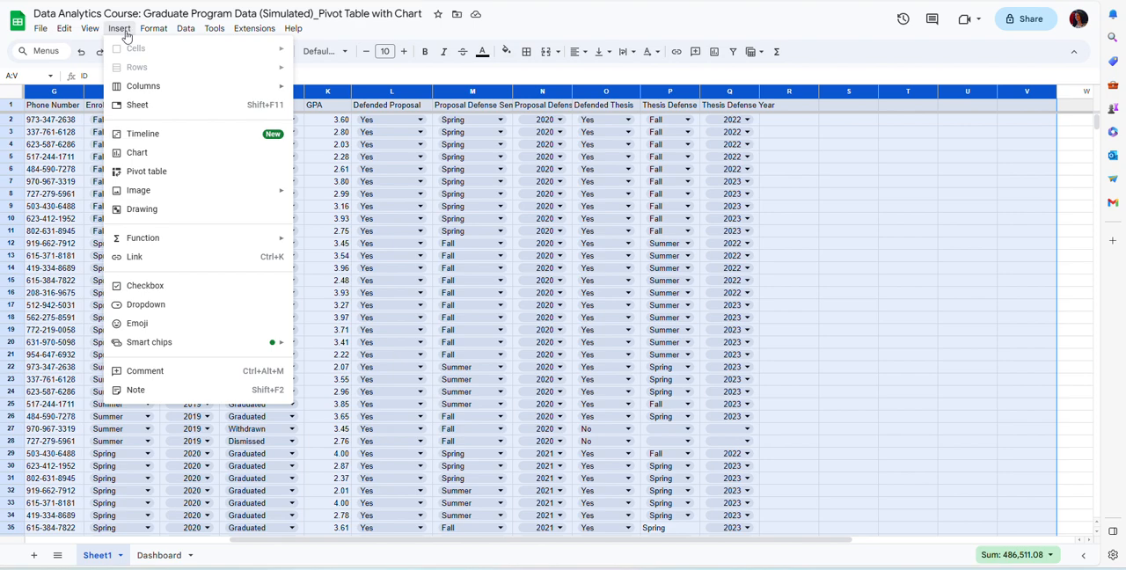
pyautogui.click(146, 172)
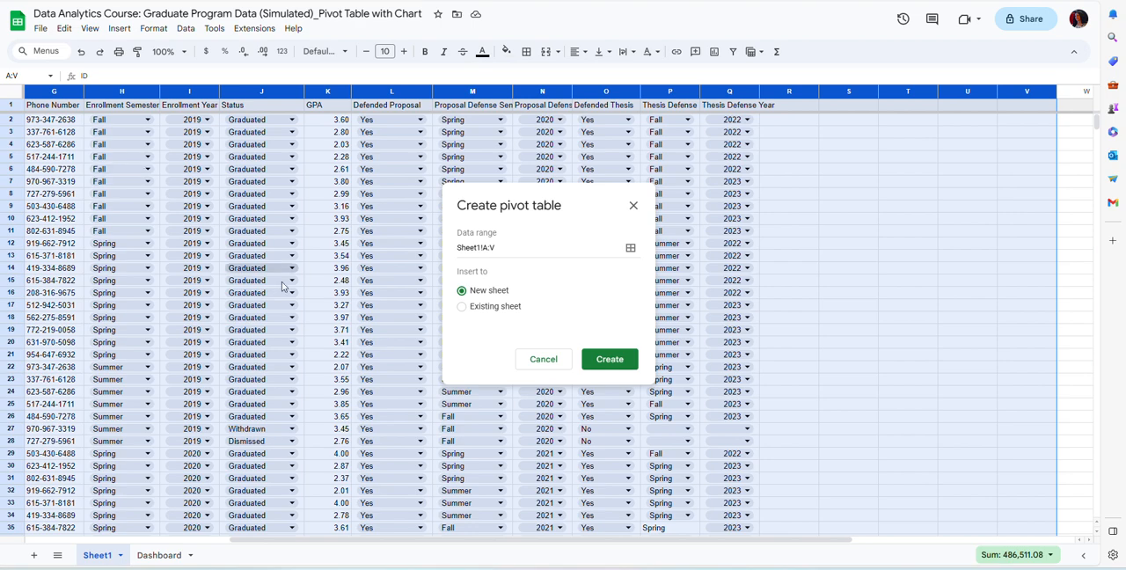
# Create the pivot table on the existing Dashboard sheet, with its destination set to cell J25.
pyautogui.click(463, 308)
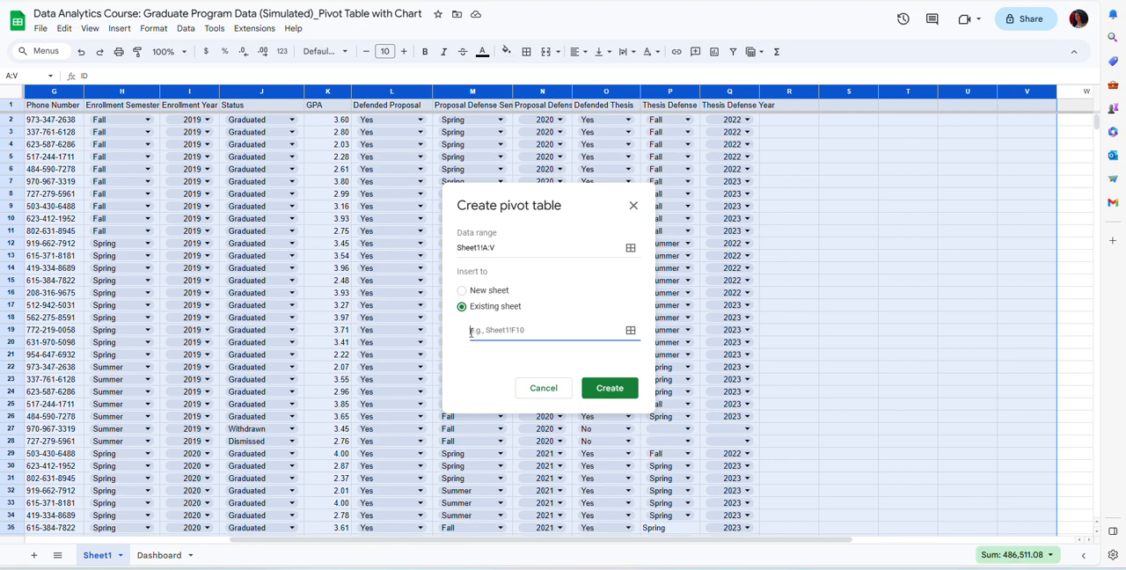
pyautogui.write('Dashboard!')
pyautogui.click(156, 556)
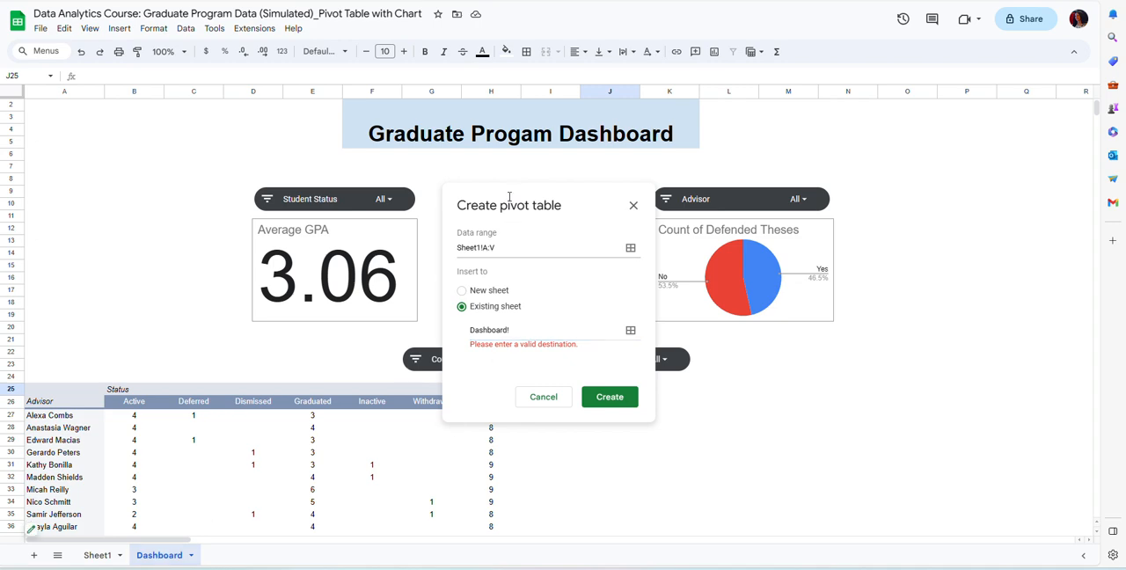
pyautogui.moveTo(503, 191); pyautogui.dragTo(842, 213)
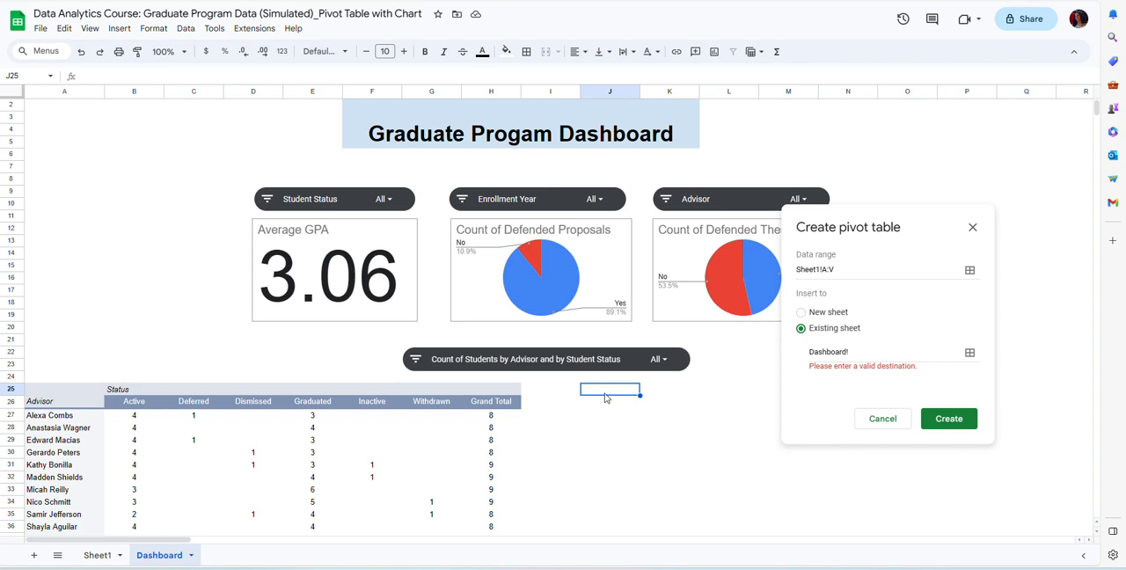
pyautogui.click(853, 352)
pyautogui.write('J')
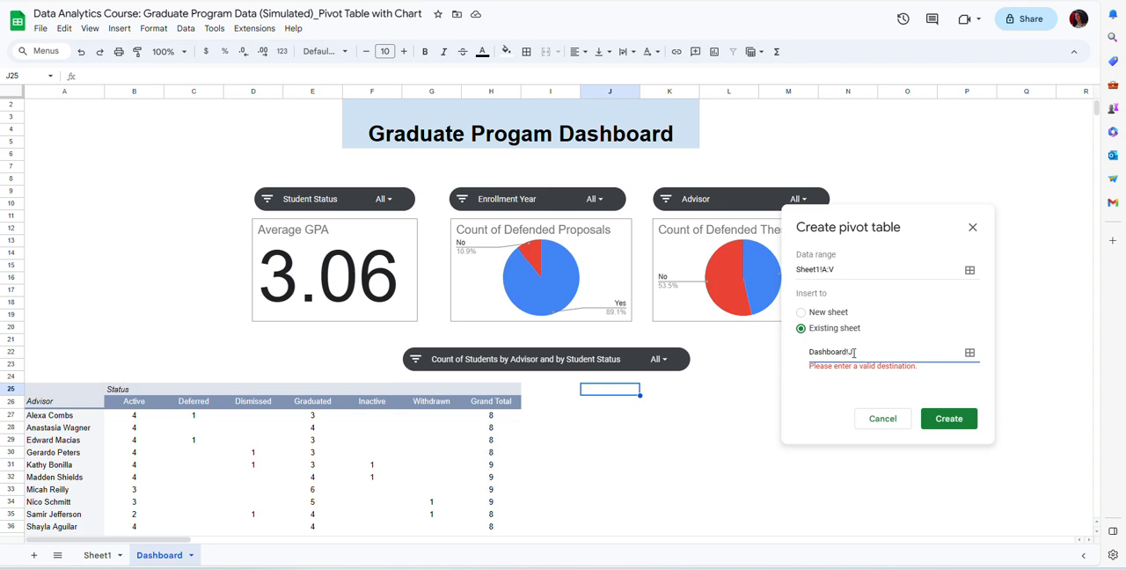
pyautogui.write('25')
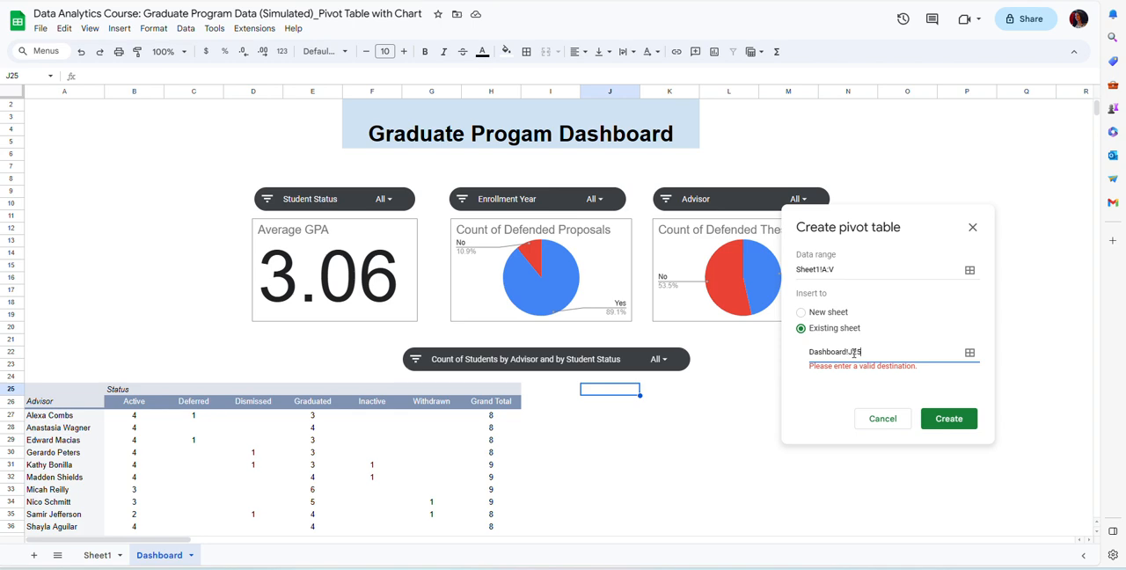
pyautogui.click(946, 418)
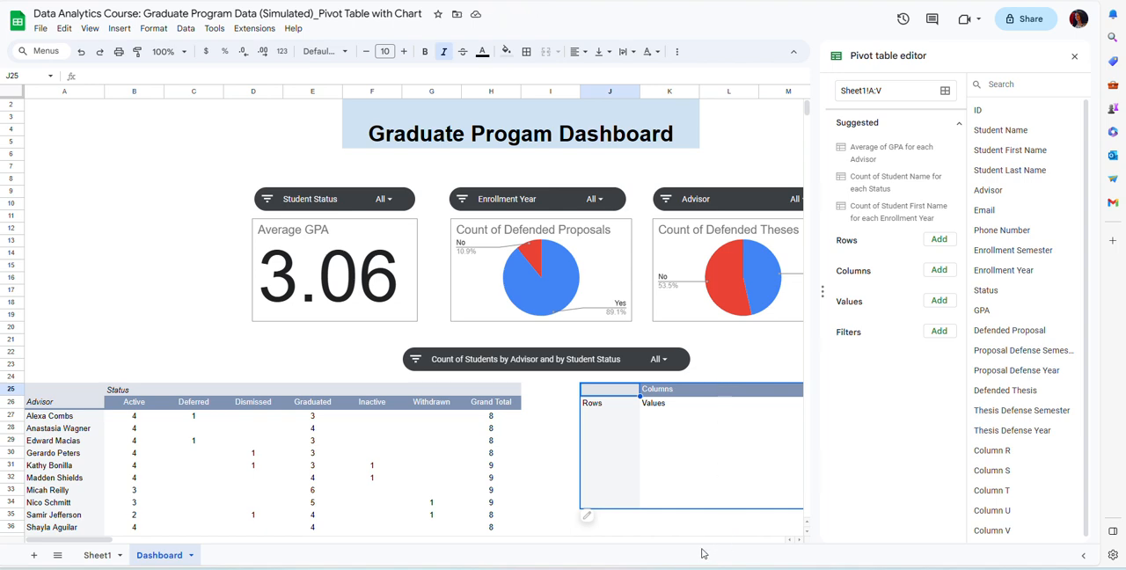
# Add Status as the row field of the new pivot table.
pyautogui.click(800, 541)
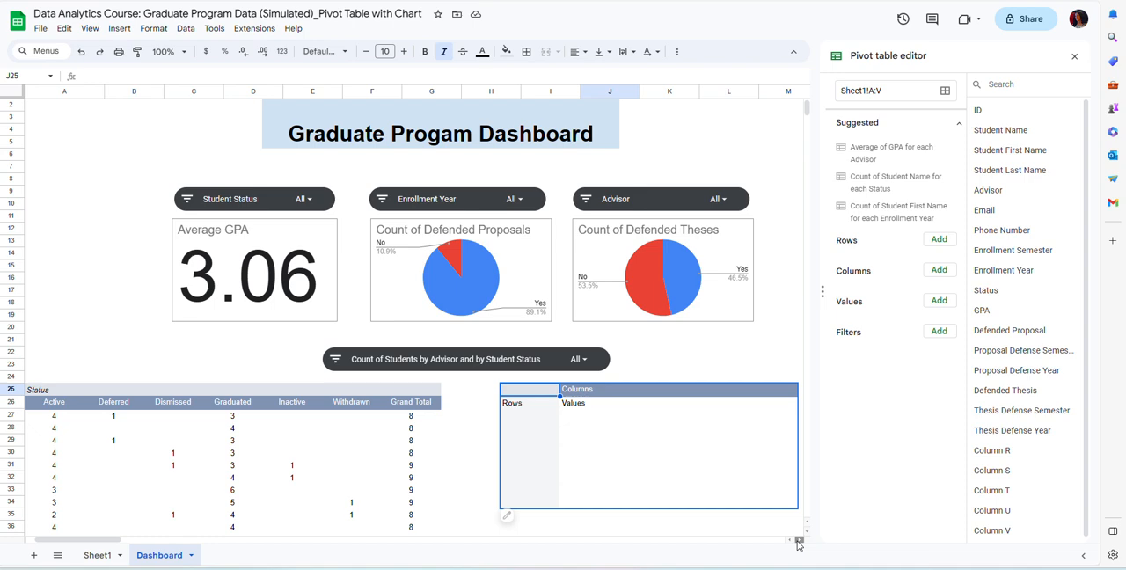
pyautogui.click(799, 541)
pyautogui.click(799, 540)
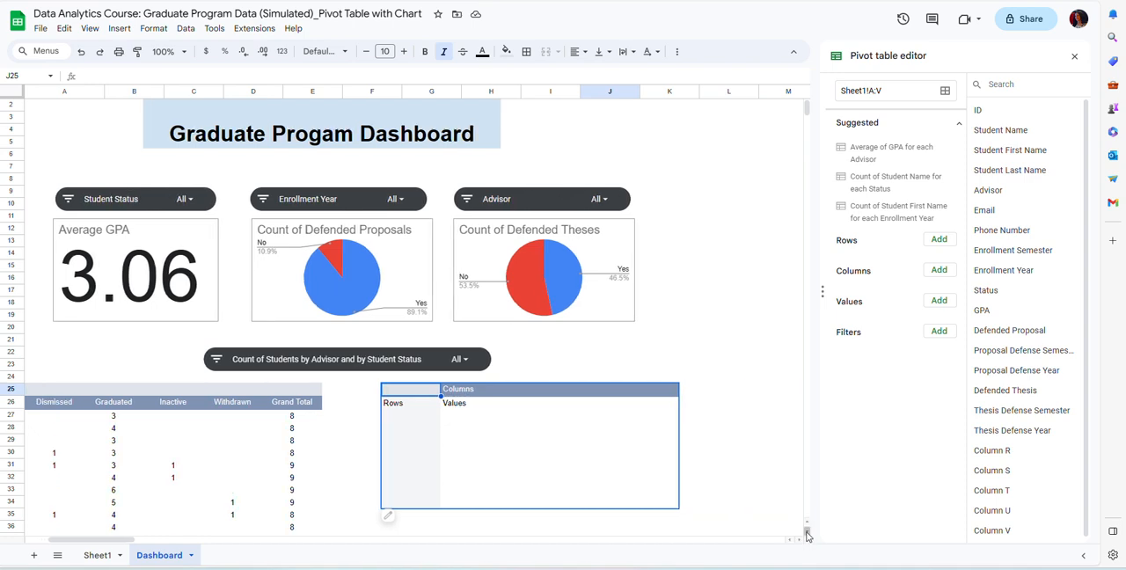
pyautogui.click(808, 534)
pyautogui.click(808, 534)
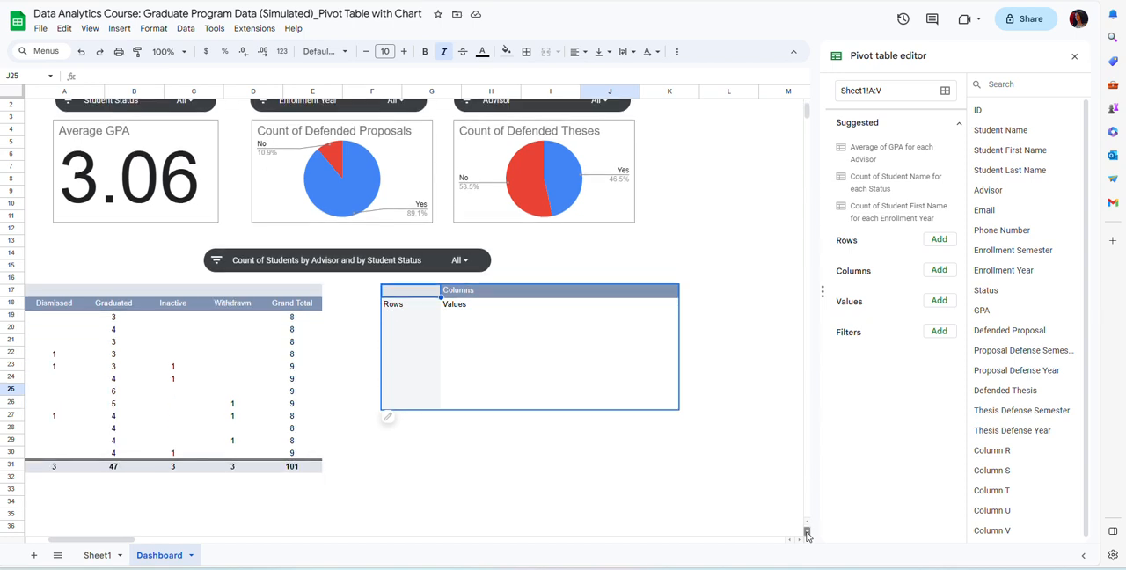
pyautogui.click(808, 534)
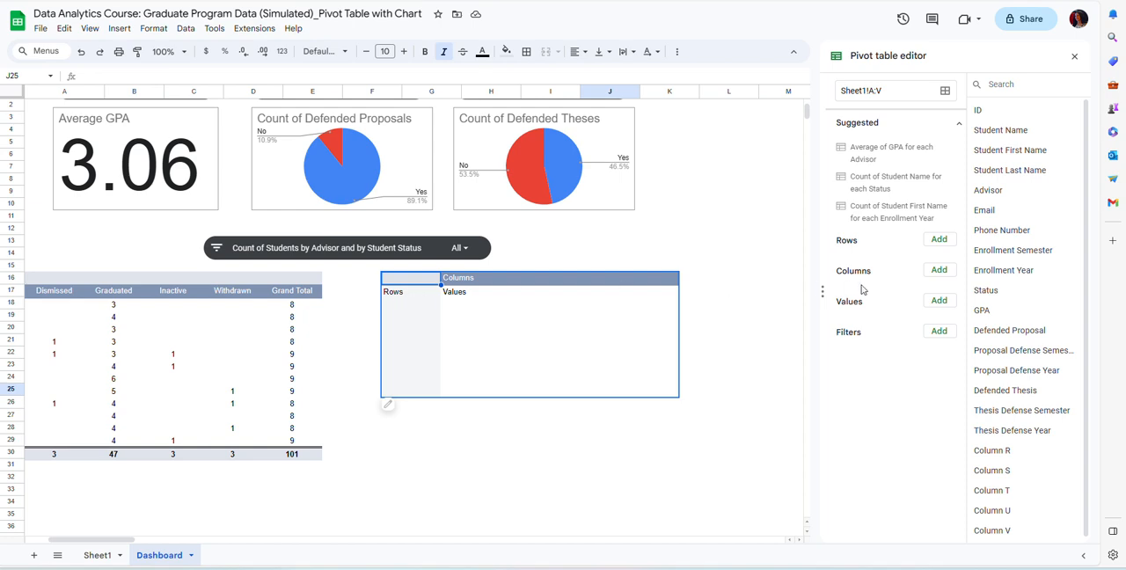
pyautogui.click(934, 245)
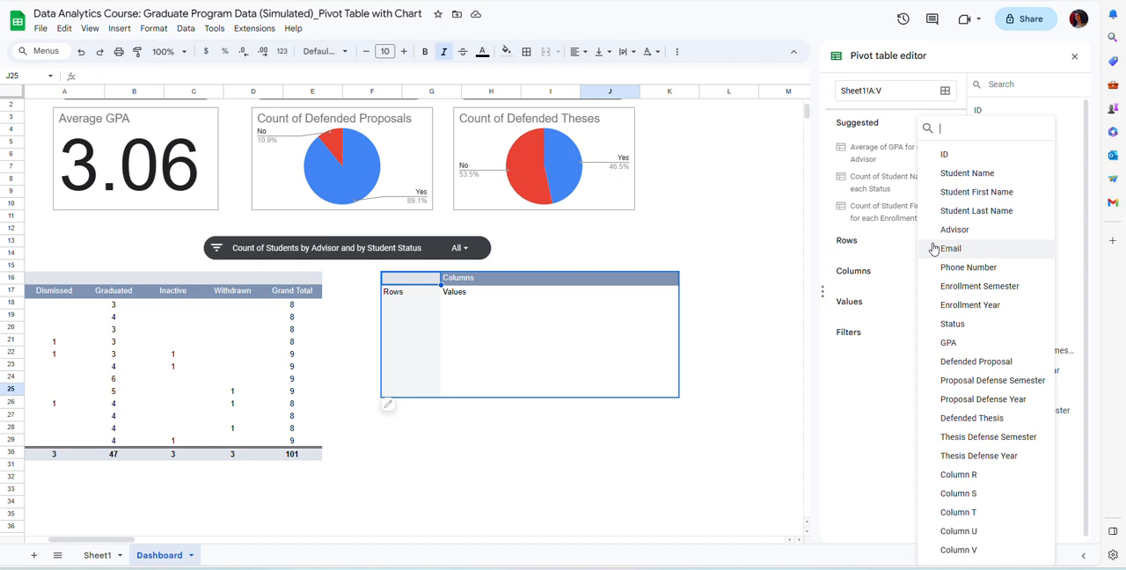
pyautogui.click(953, 325)
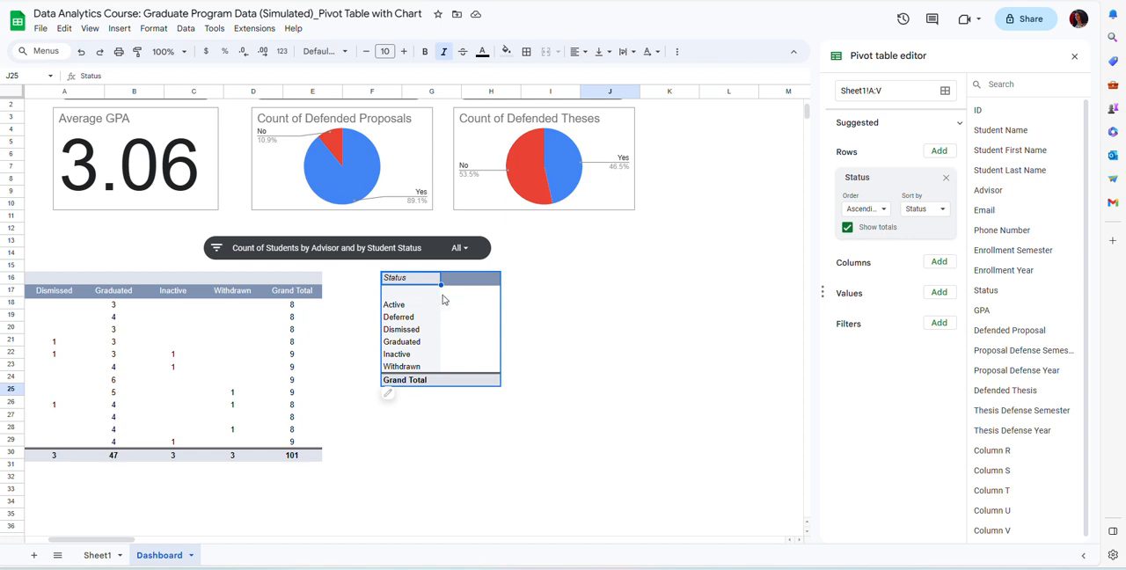
# Add a Status filter to the pivot table that excludes the blank values.
pyautogui.click(940, 324)
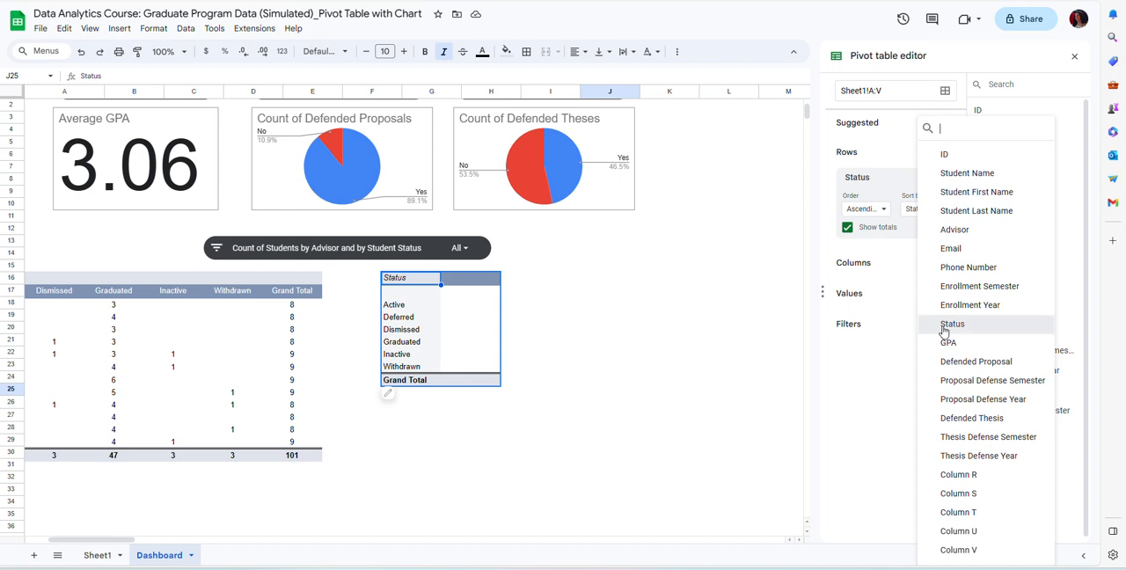
pyautogui.click(953, 324)
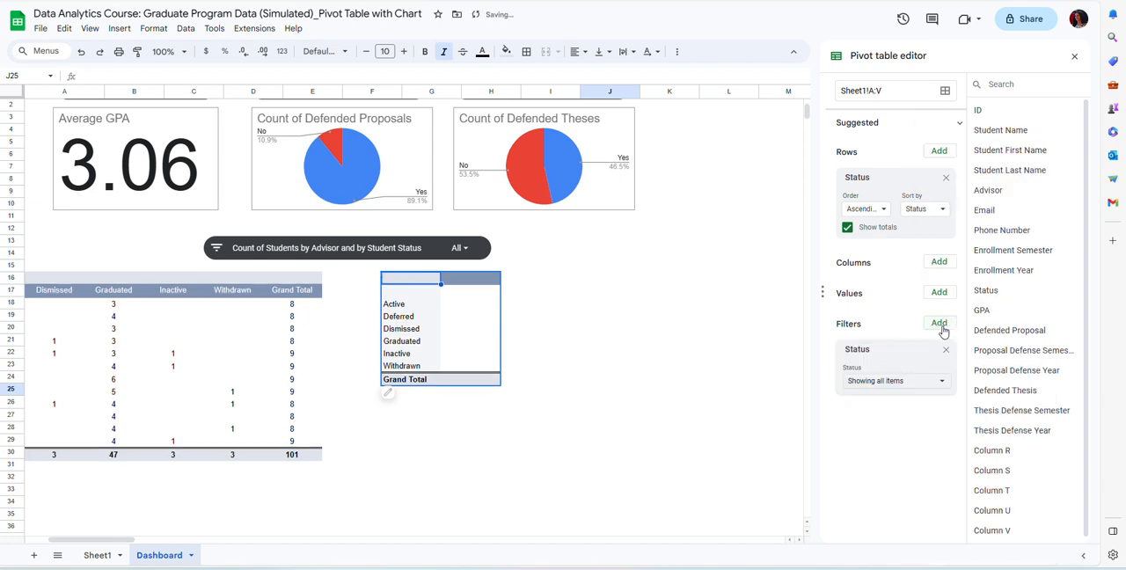
pyautogui.click(942, 384)
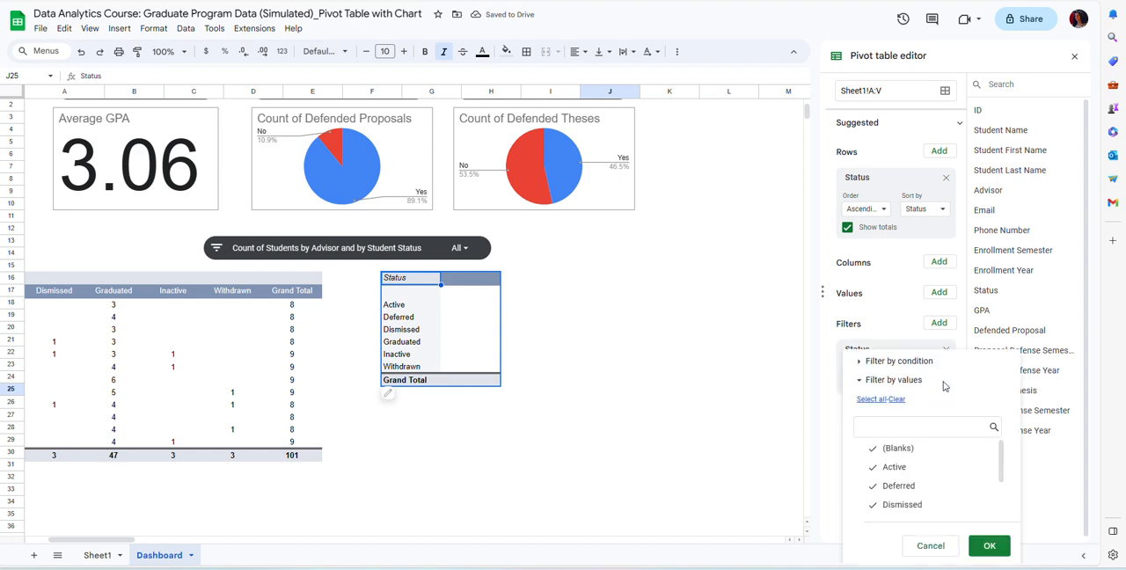
pyautogui.click(885, 452)
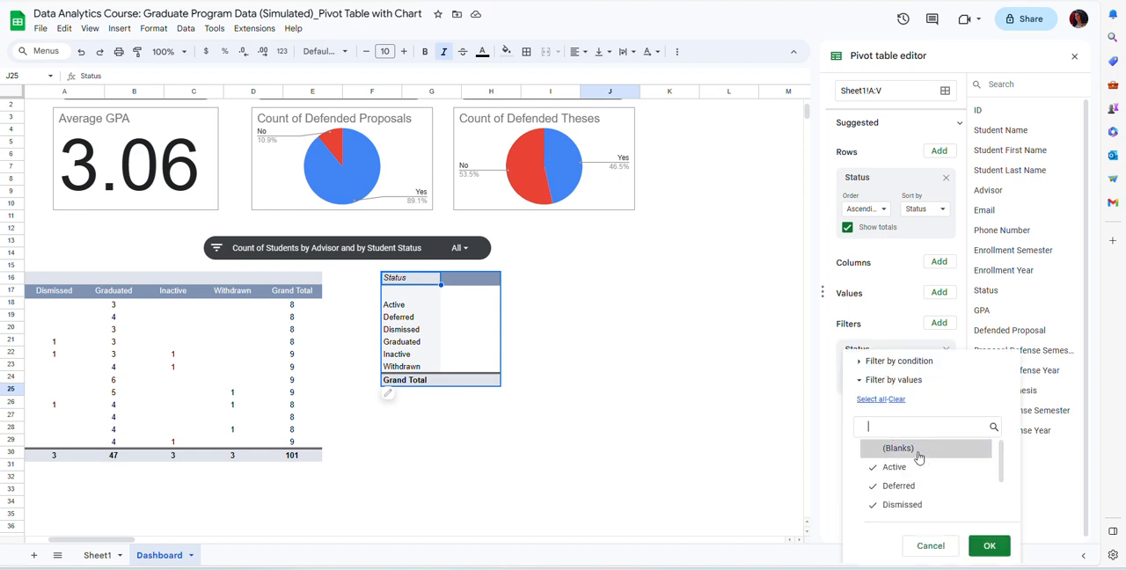
pyautogui.click(990, 547)
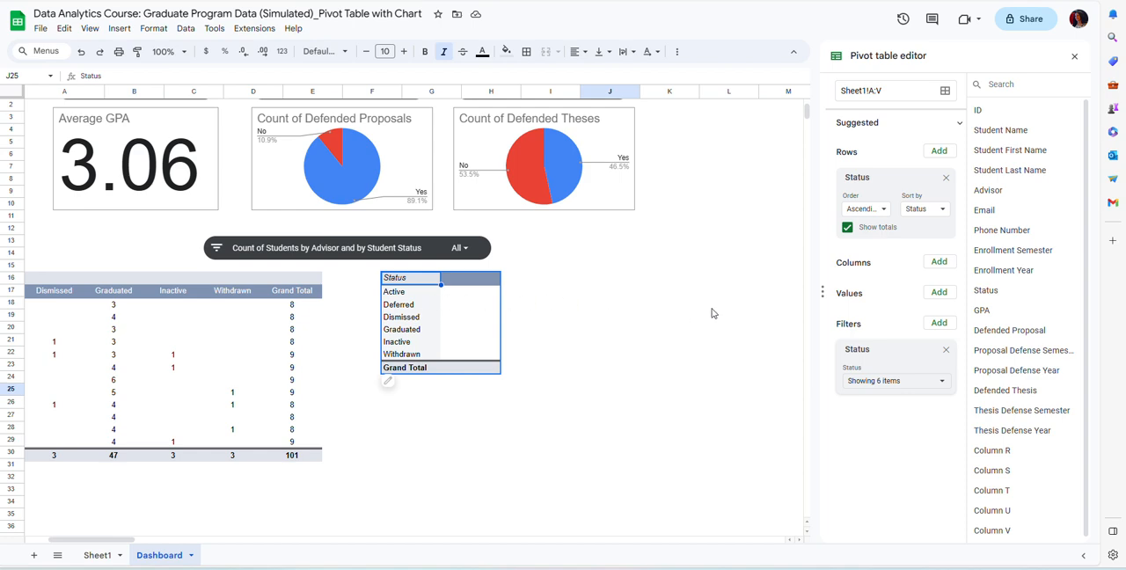
# Add Enrollment Year as the pivot table's column field and Student Name as its value field.
pyautogui.click(940, 263)
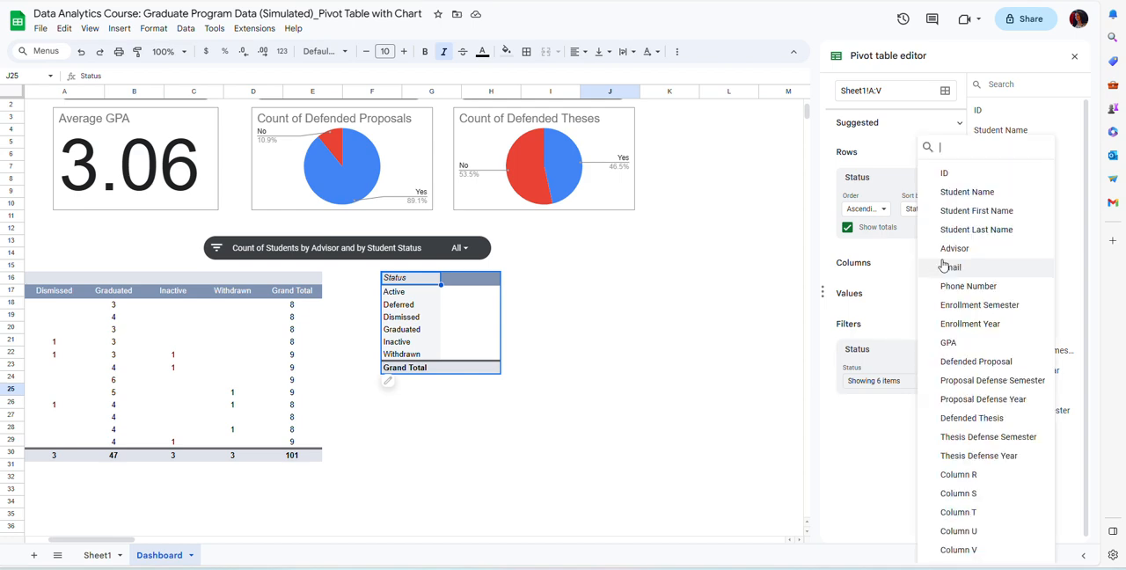
pyautogui.click(969, 324)
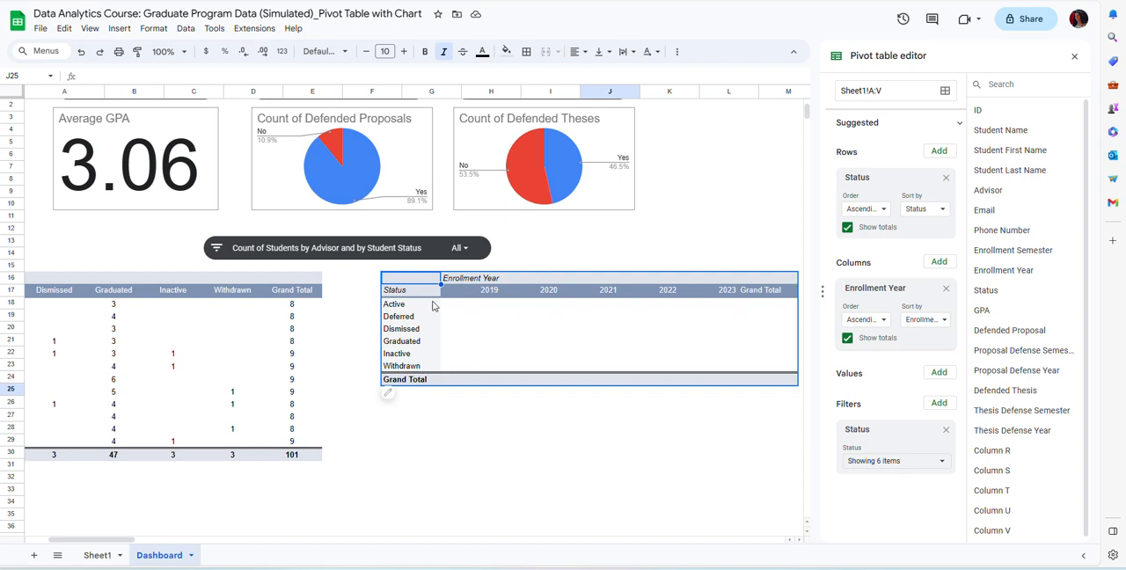
pyautogui.click(937, 377)
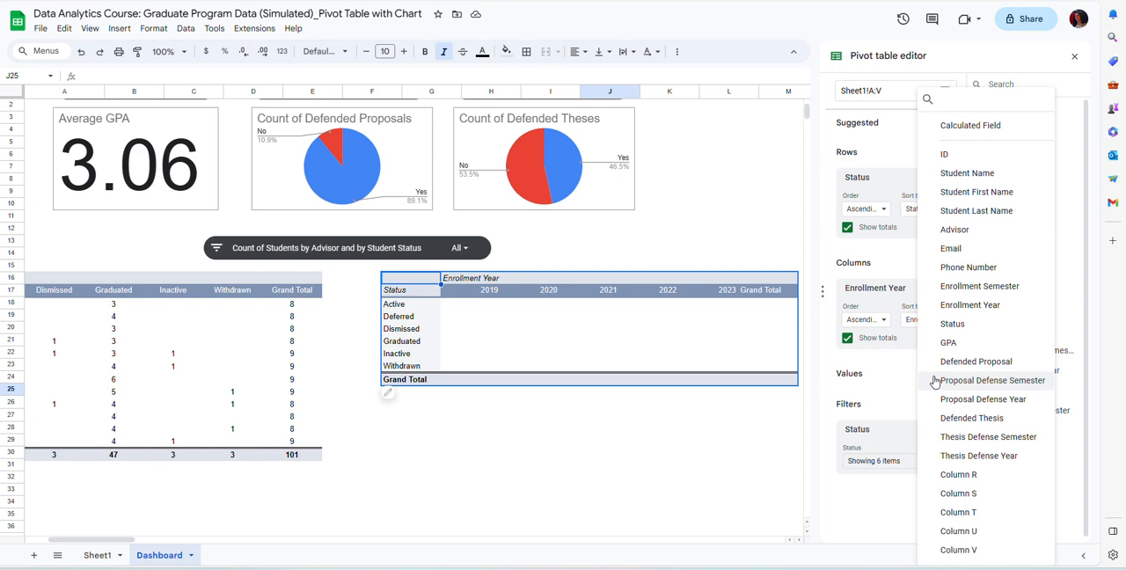
pyautogui.click(950, 179)
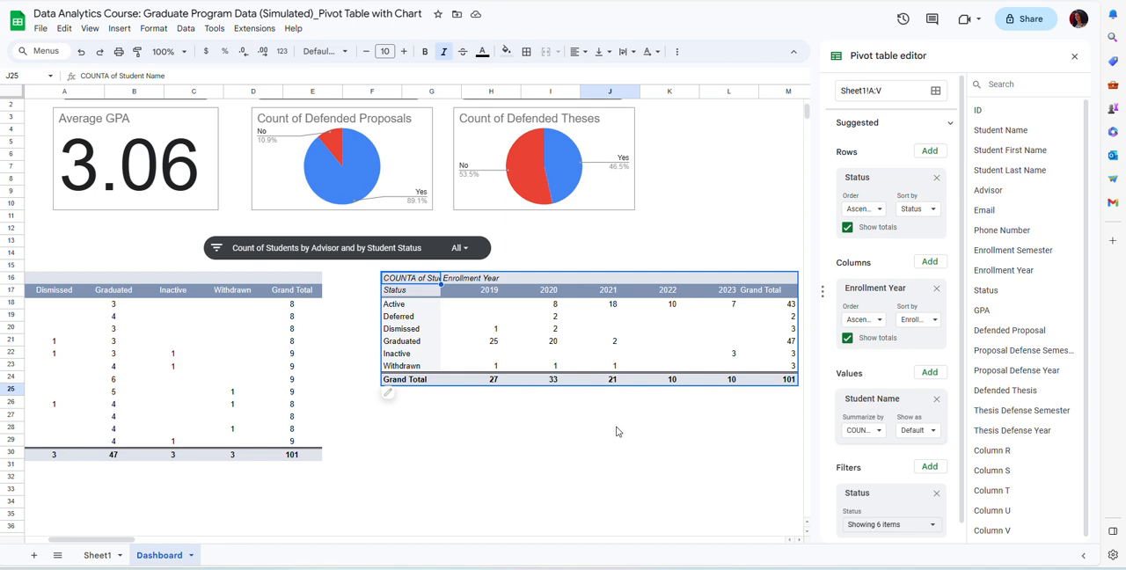
# Insert a chart from pivot table range J26:O32, leaving out the grand totals, and move it below the pivot table.
pyautogui.click(568, 441)
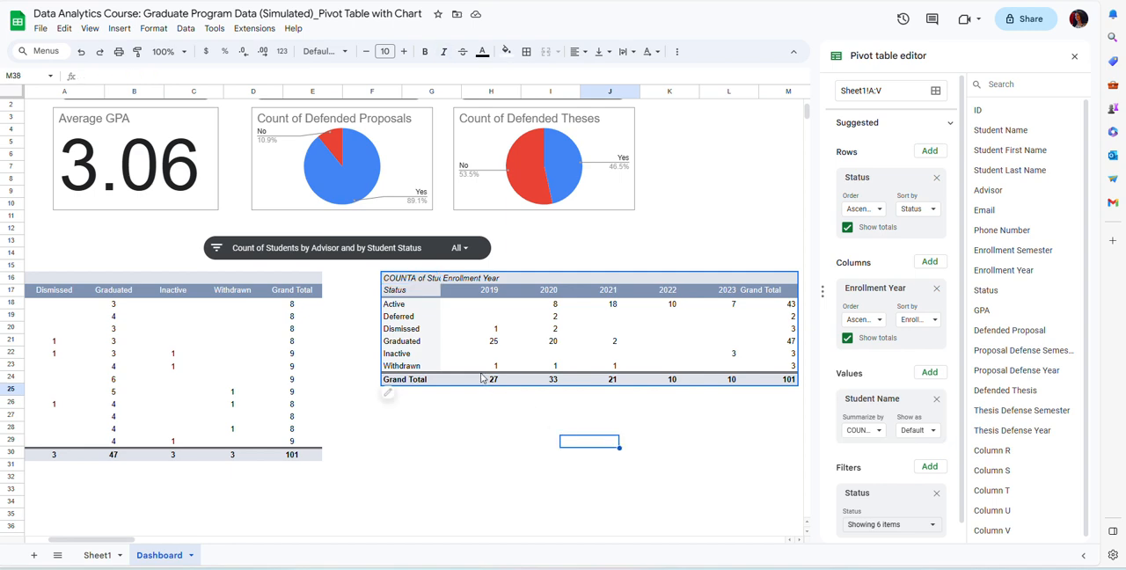
pyautogui.click(408, 296)
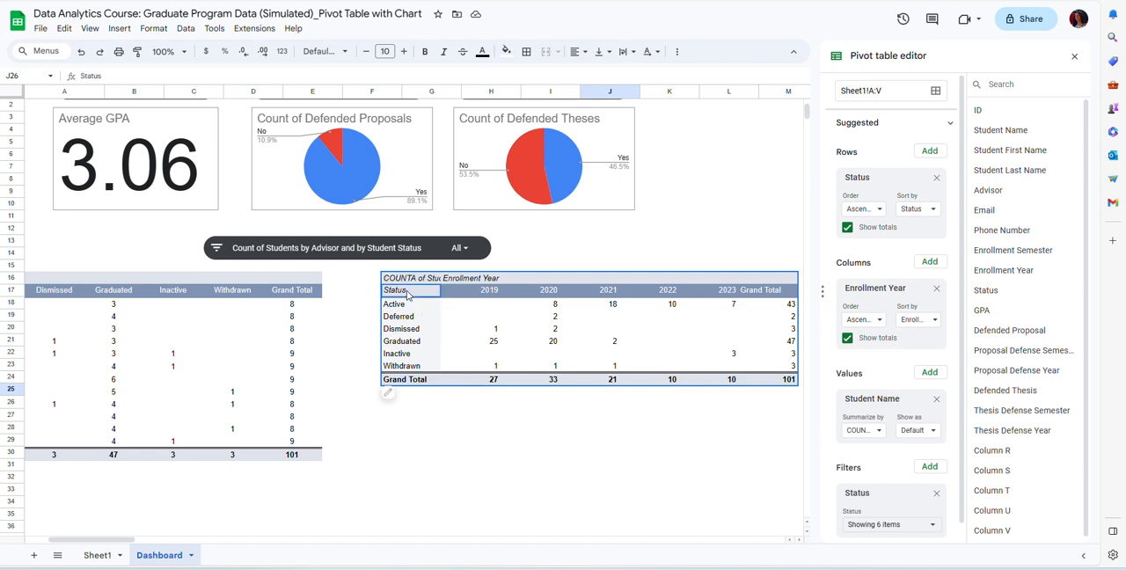
pyautogui.moveTo(407, 295); pyautogui.dragTo(698, 369)
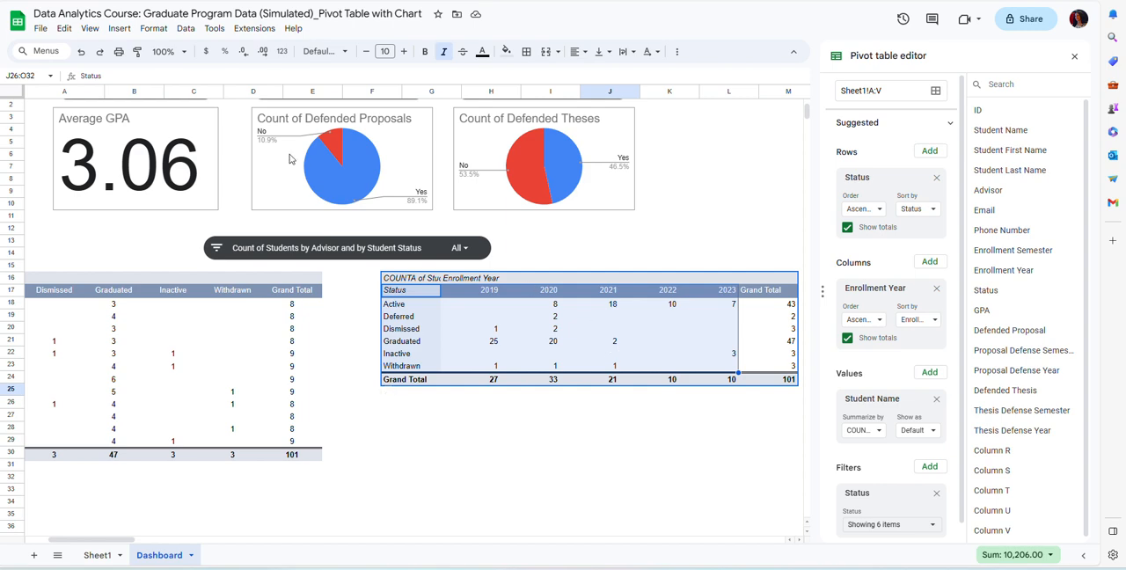
pyautogui.click(119, 29)
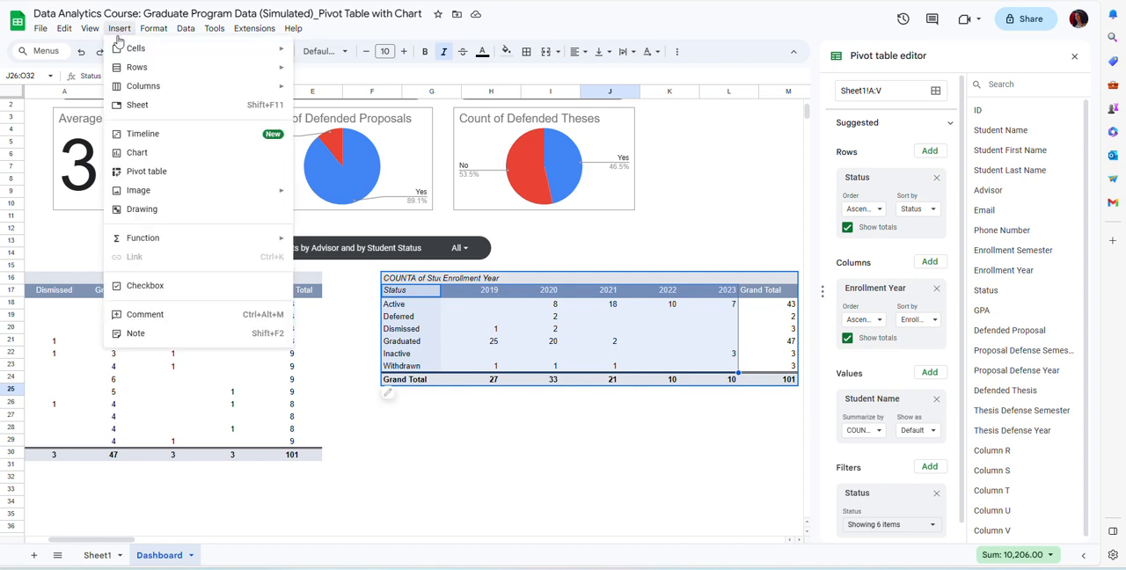
pyautogui.click(138, 153)
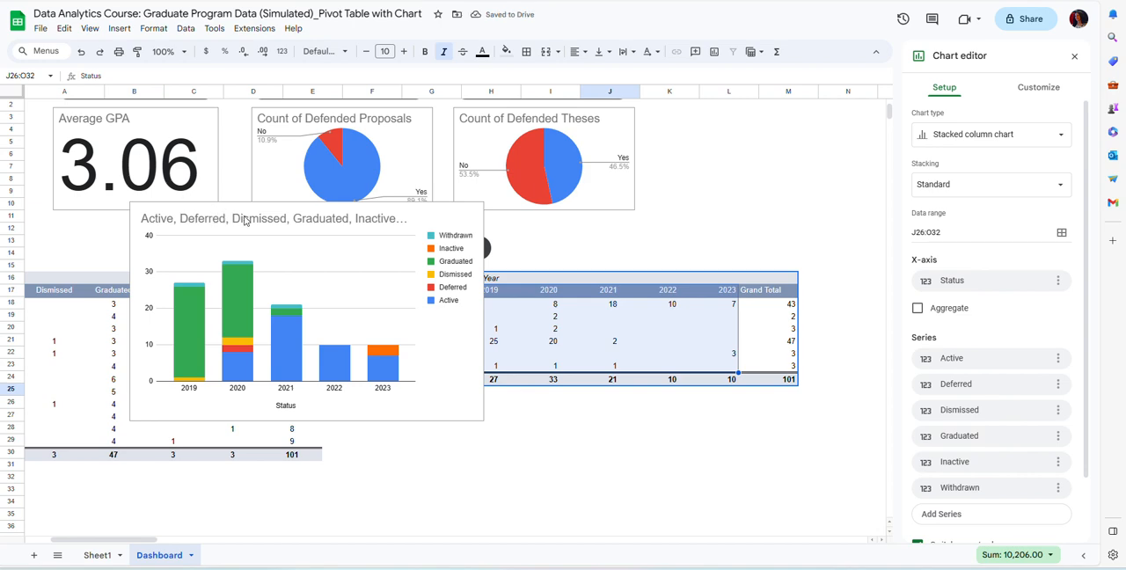
pyautogui.click(278, 226)
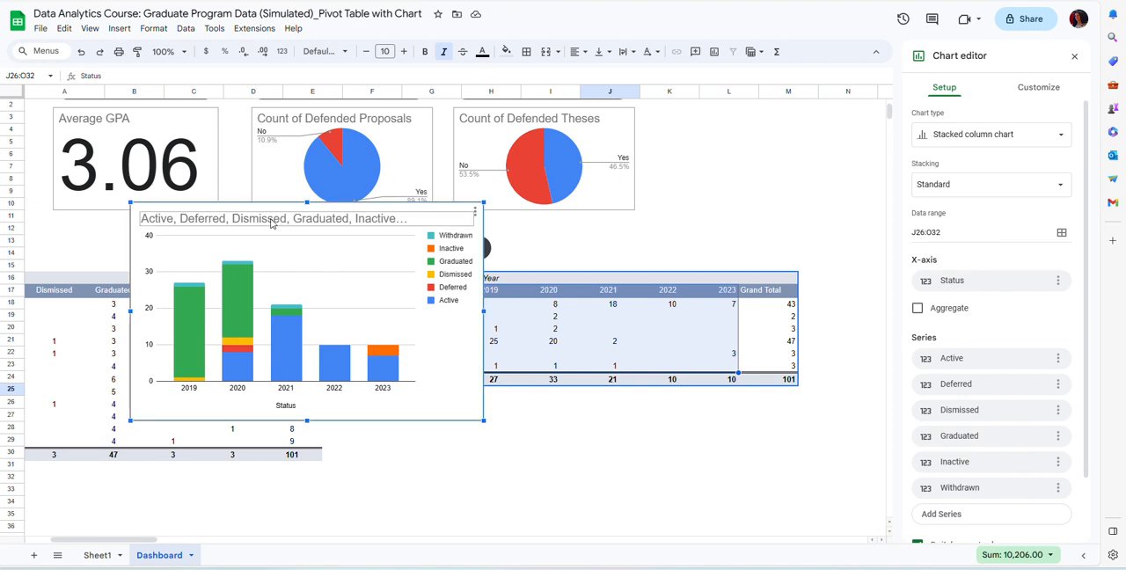
pyautogui.moveTo(235, 209); pyautogui.dragTo(518, 431)
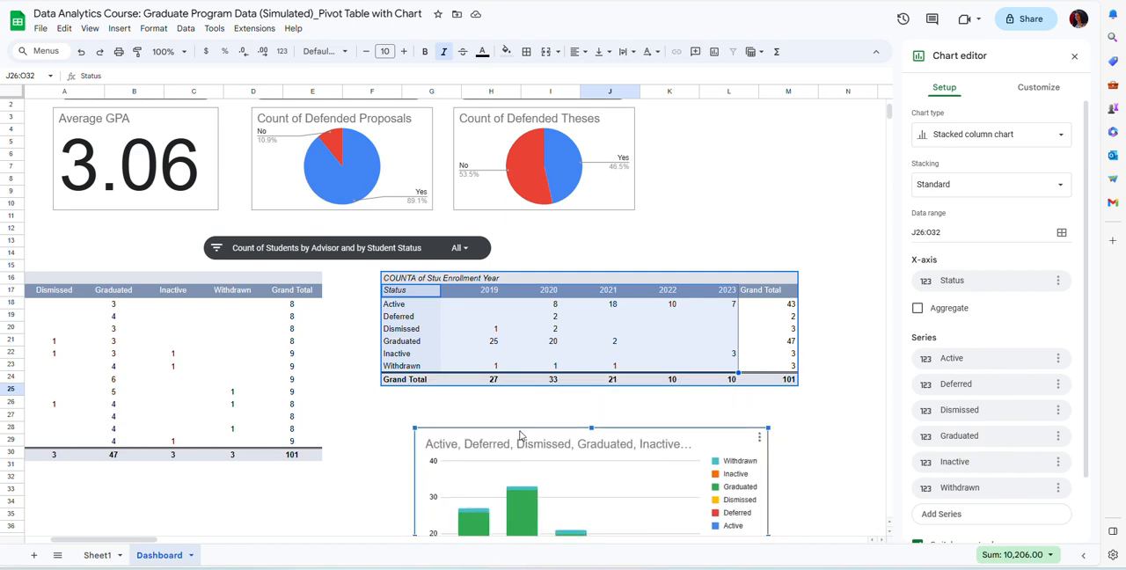
# Examine the whole stacked column chart of student status by enrollment year below the pivot table.
pyautogui.scroll(-1, 691, 408)
pyautogui.hscroll(-1, 690, 408)
pyautogui.scroll(-1, 702, 401)
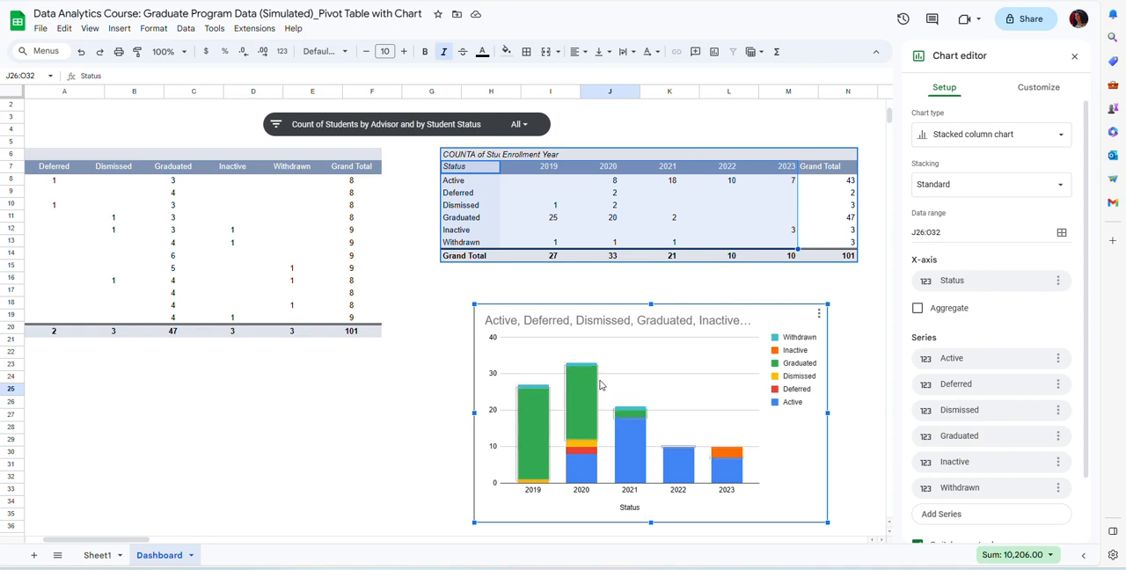
pyautogui.click(625, 410)
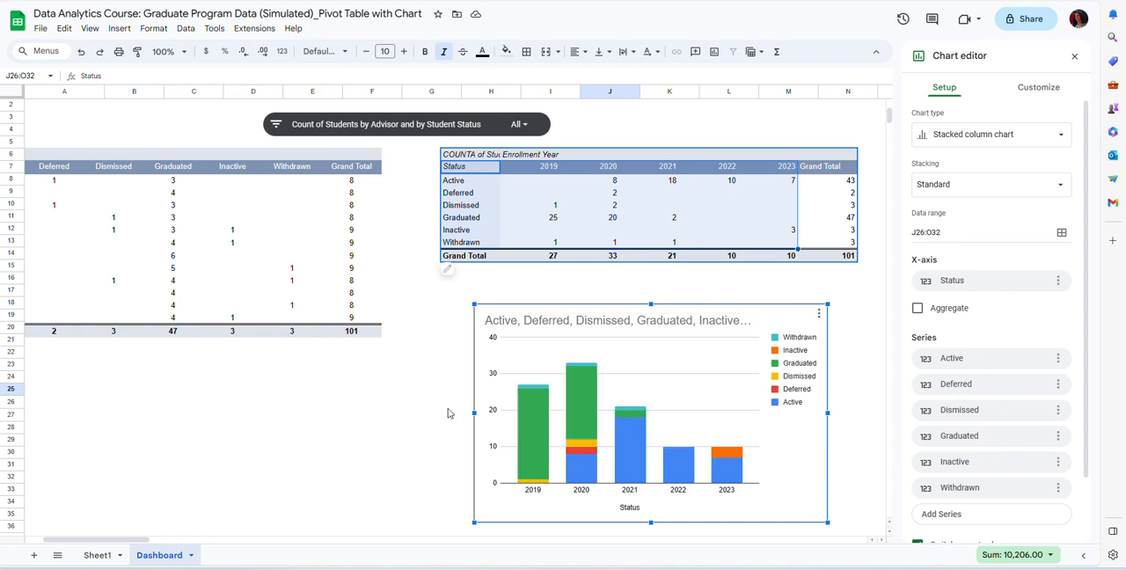
# Exclude the first two advisors with the Count of Students by Advisor and by Student Status slicer, and close the pivot table editor.
pyautogui.scroll(1, 450, 412)
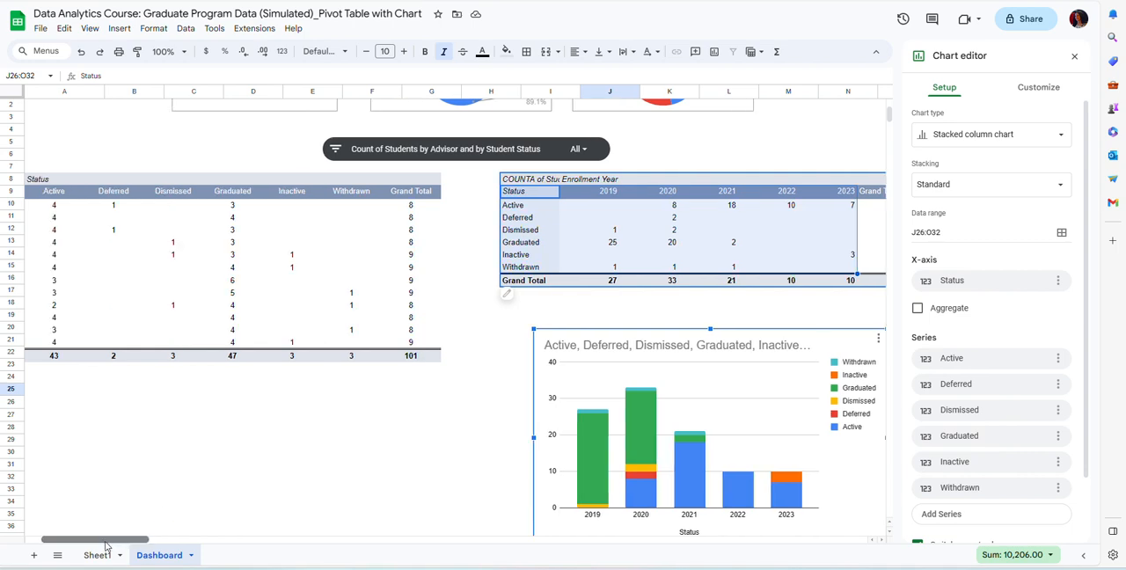
pyautogui.hscroll(-3, 97, 541)
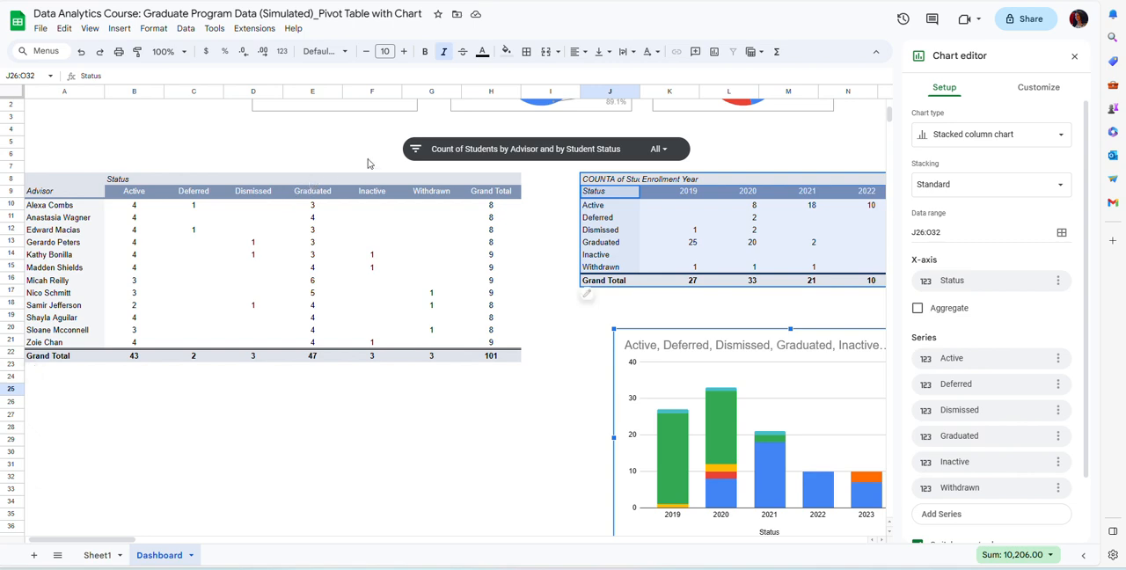
pyautogui.click(666, 154)
pyautogui.click(666, 153)
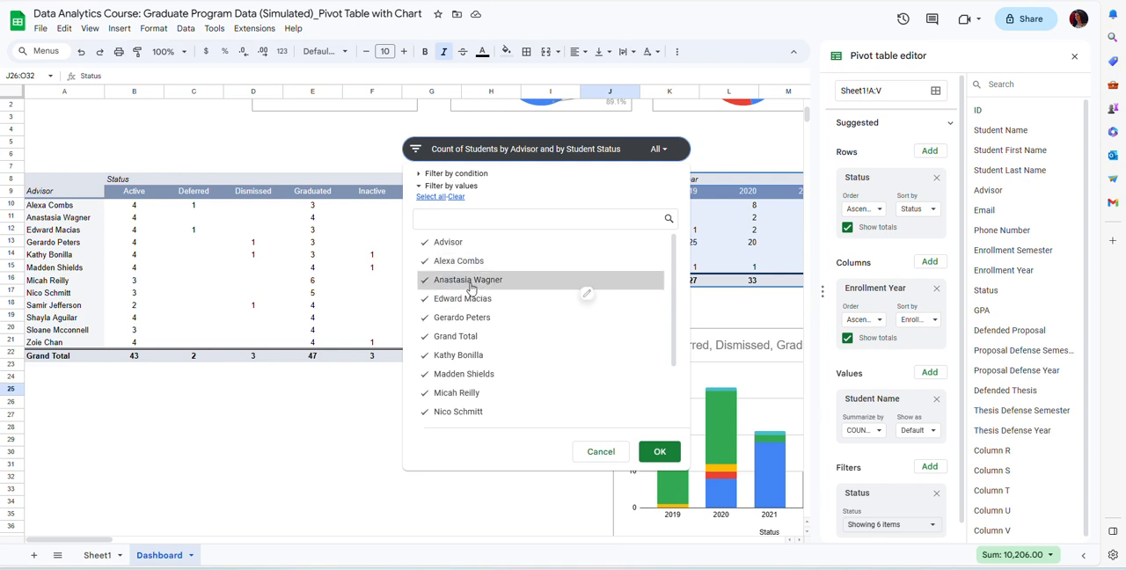
pyautogui.click(444, 261)
pyautogui.click(452, 281)
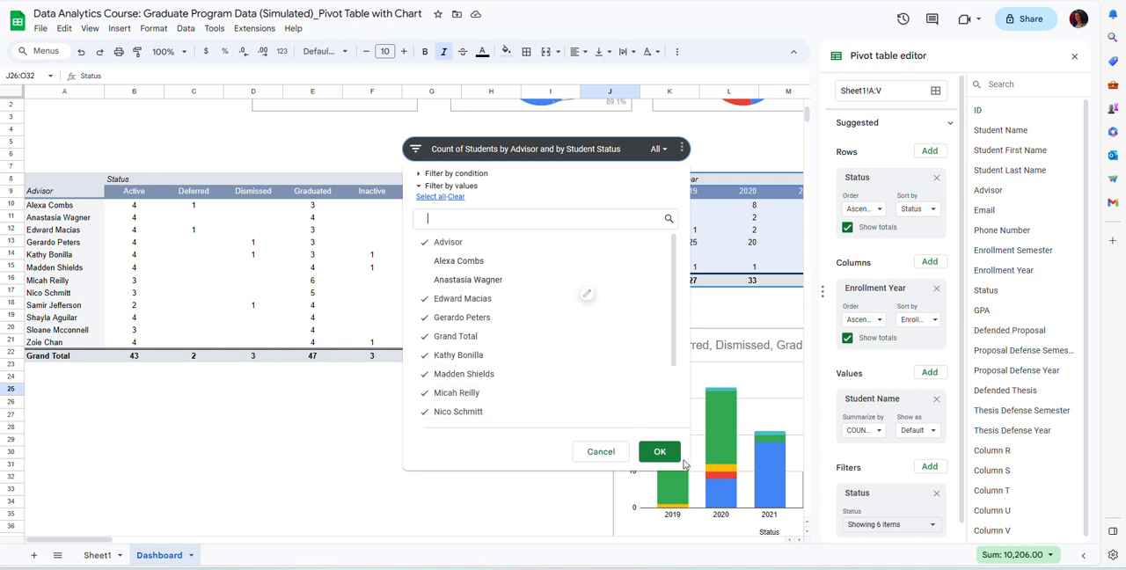
pyautogui.click(664, 454)
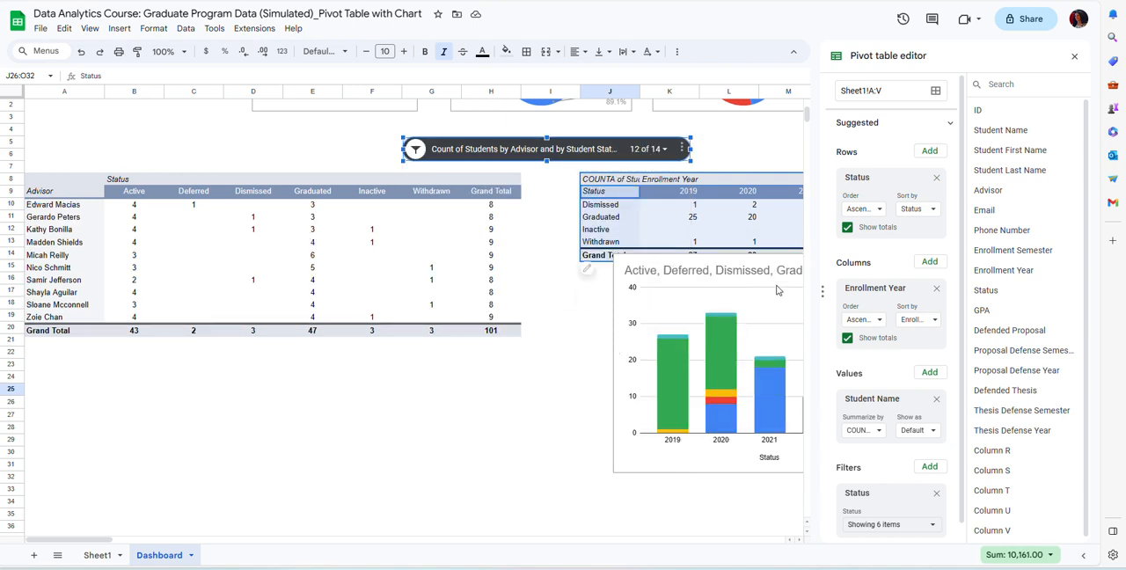
pyautogui.click(1075, 58)
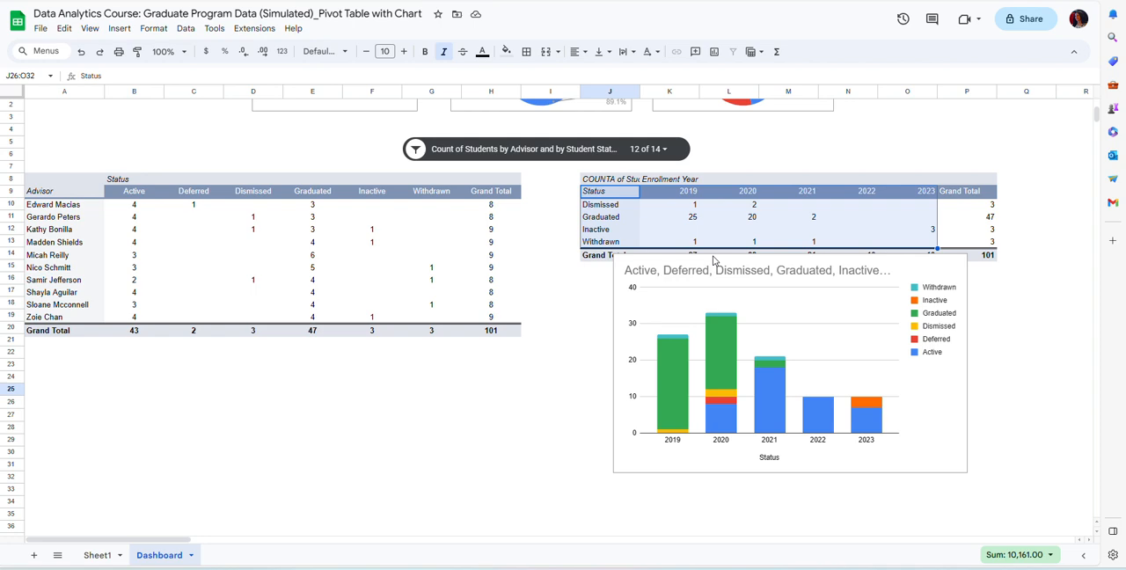
# Move the chart down clear of the status-by-year pivot table and inspect its 2019 column alongside the rest of the dashboard.
pyautogui.moveTo(713, 261); pyautogui.dragTo(710, 299)
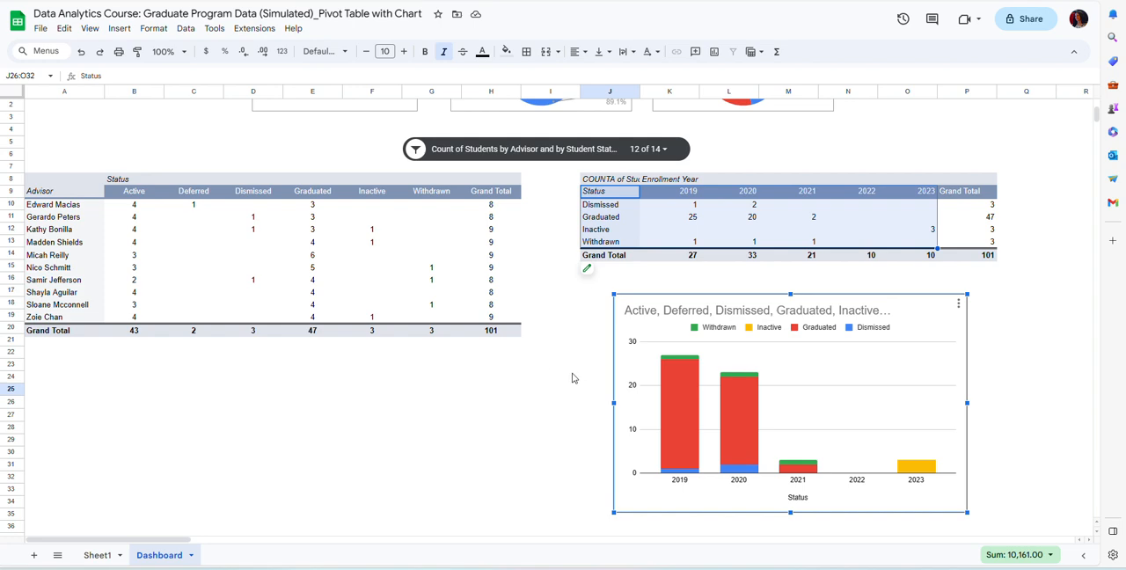
pyautogui.moveTo(746, 398)
pyautogui.moveTo(692, 401)
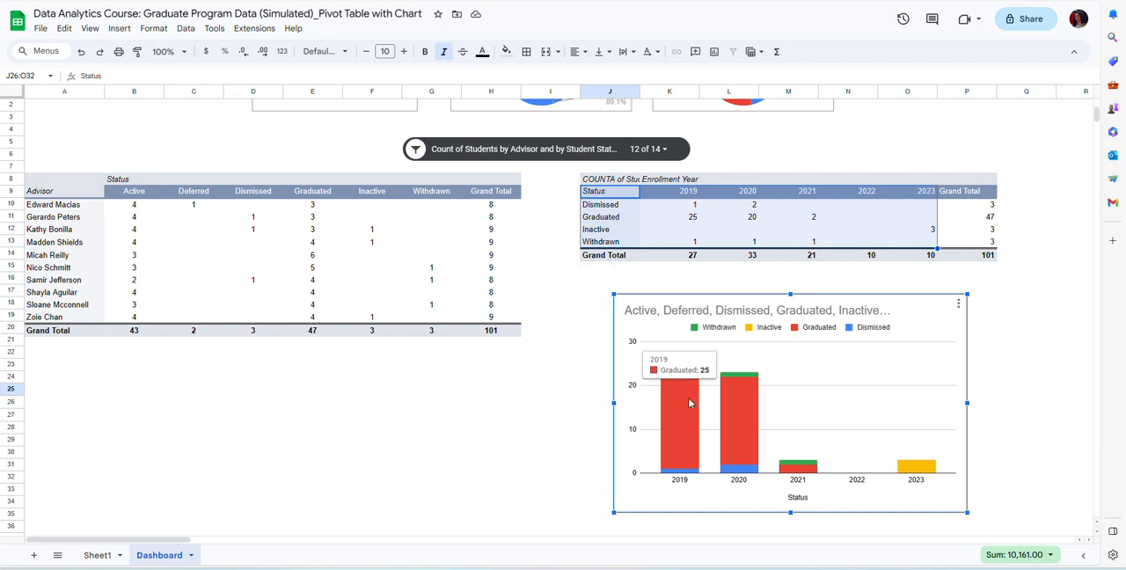
pyautogui.scroll(3, 693, 428)
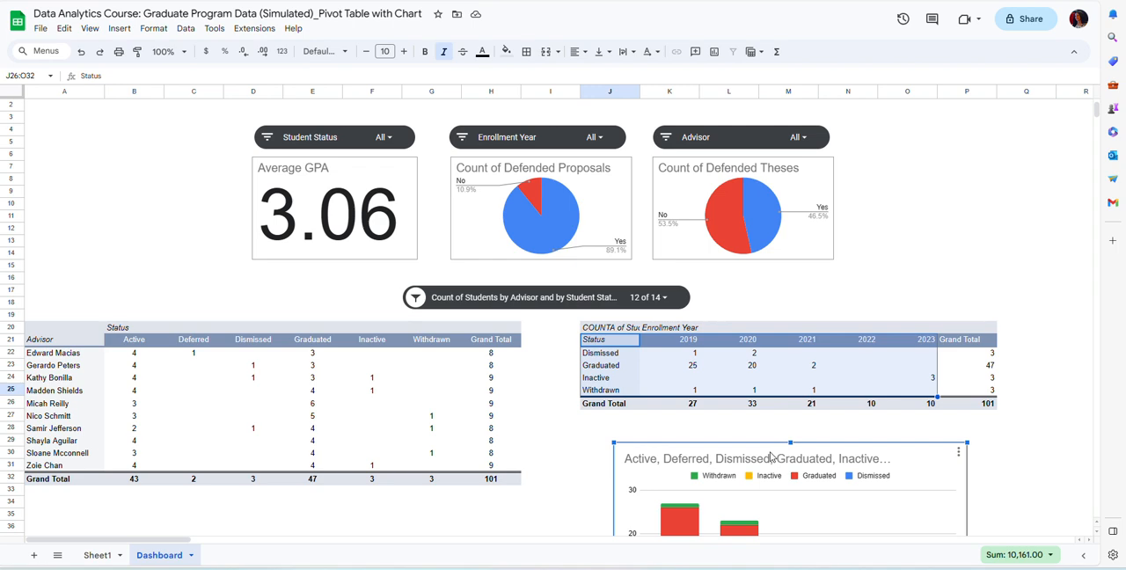
pyautogui.scroll(-1, 771, 456)
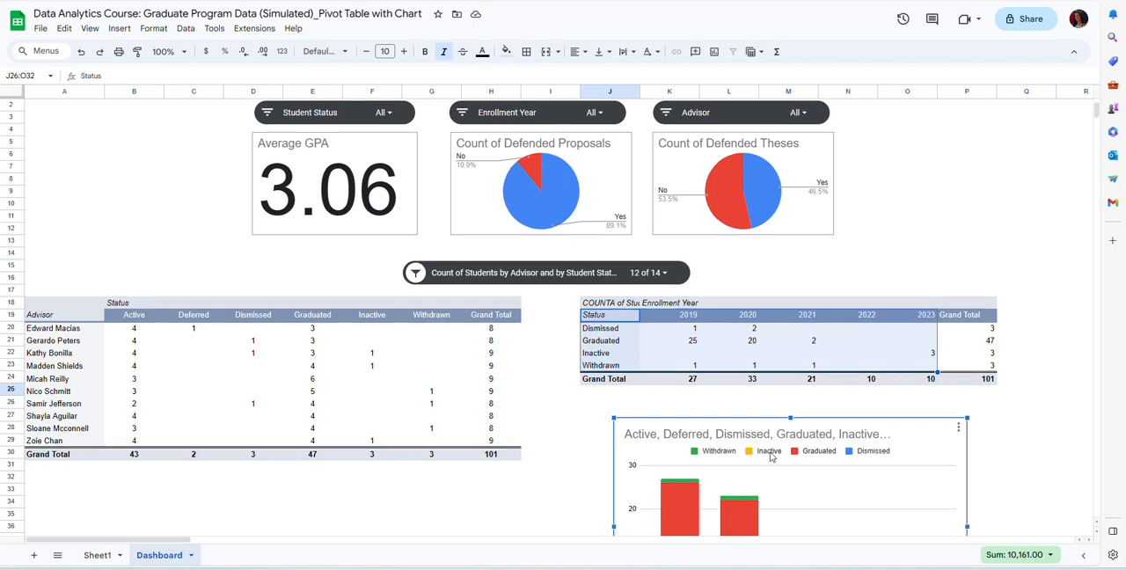